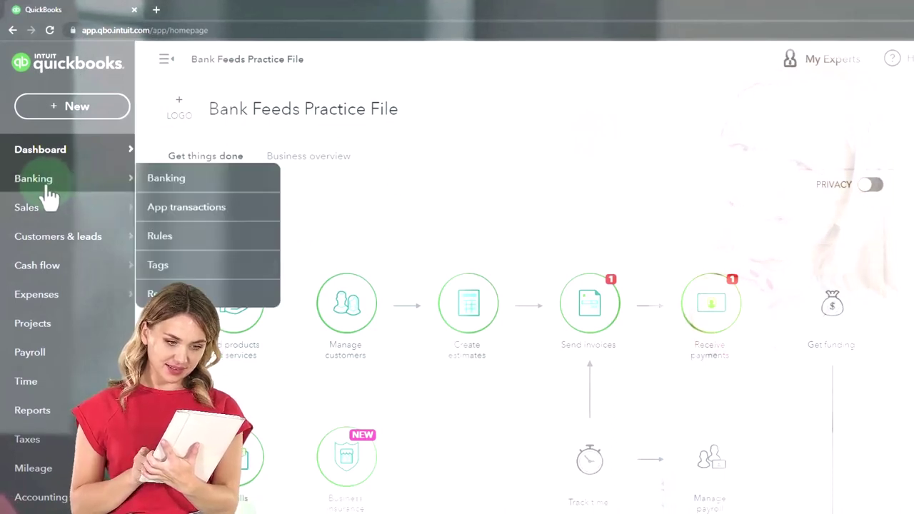
Step: Go to Banking, then Bookkeeping > Transactions to list the Checking, Savings and Mastercard account cards
click(48, 192)
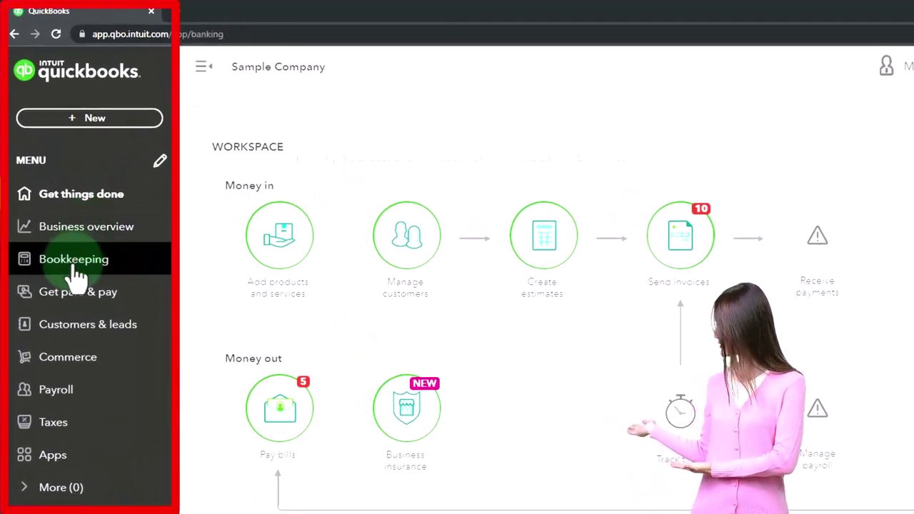
click(77, 277)
click(96, 127)
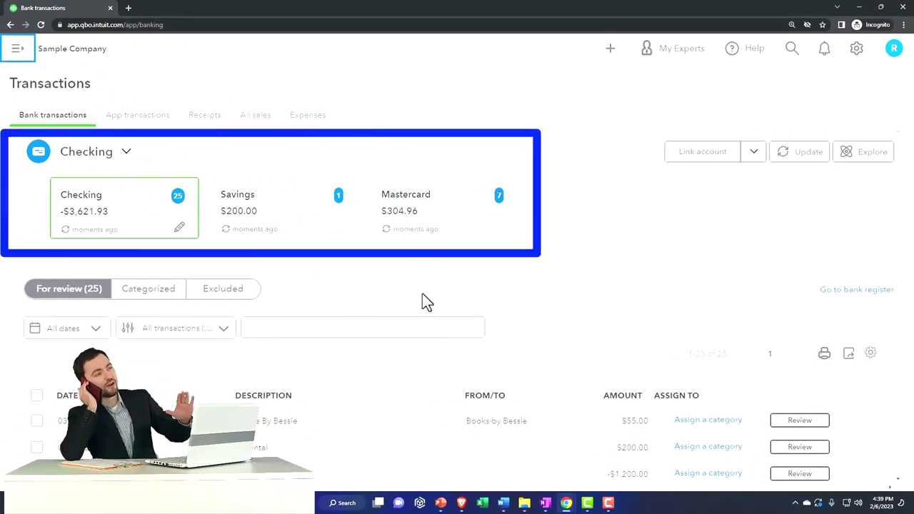
Step: Show the Cash:Checking 2412 Banking page with the Sales flyout dismissed and the sidebar collapsed
scroll(421, 294, down, 2)
drag(286, 10, 913, 222)
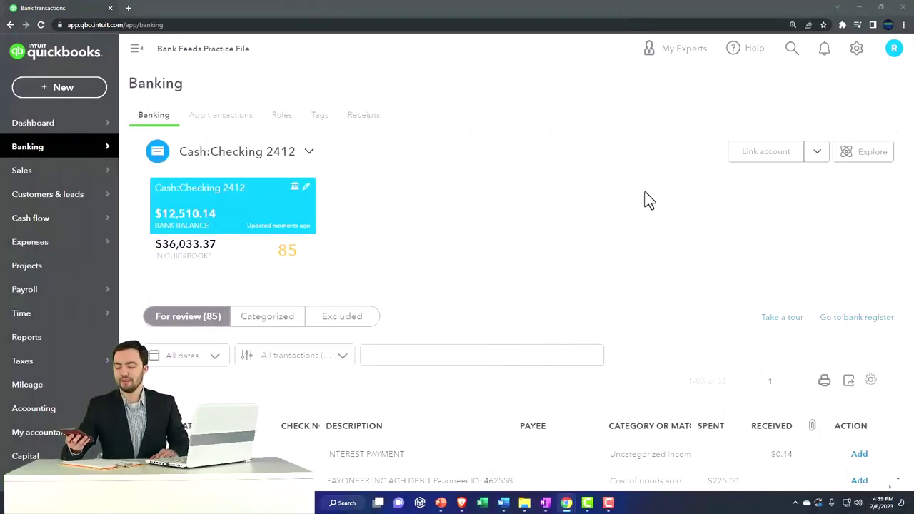
click(87, 118)
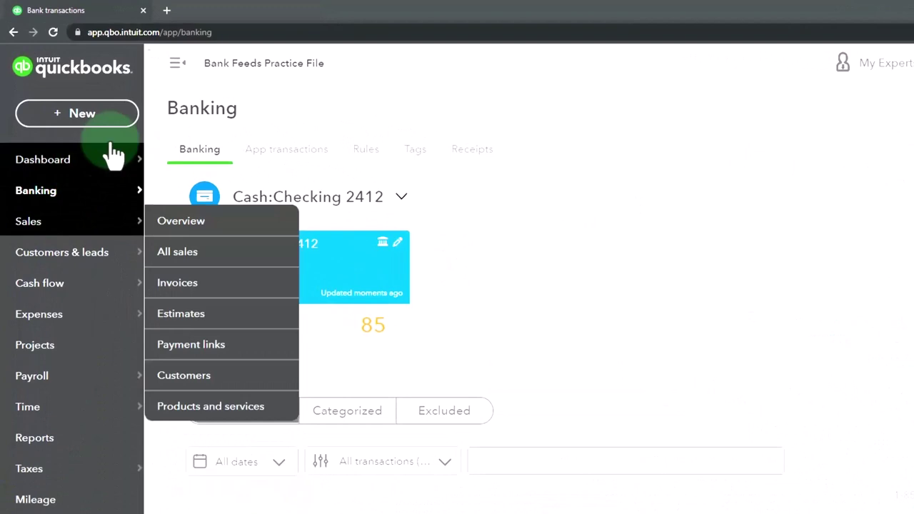
click(177, 64)
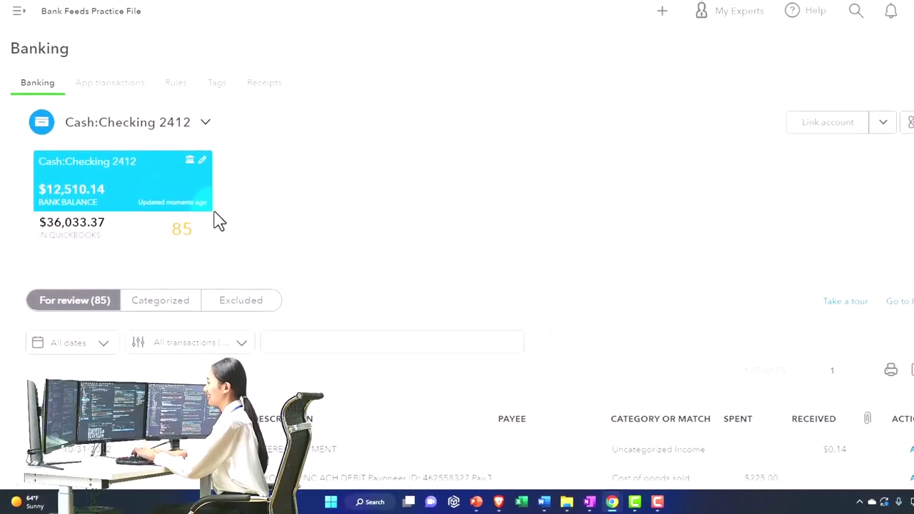
scroll(319, 250, down, 2)
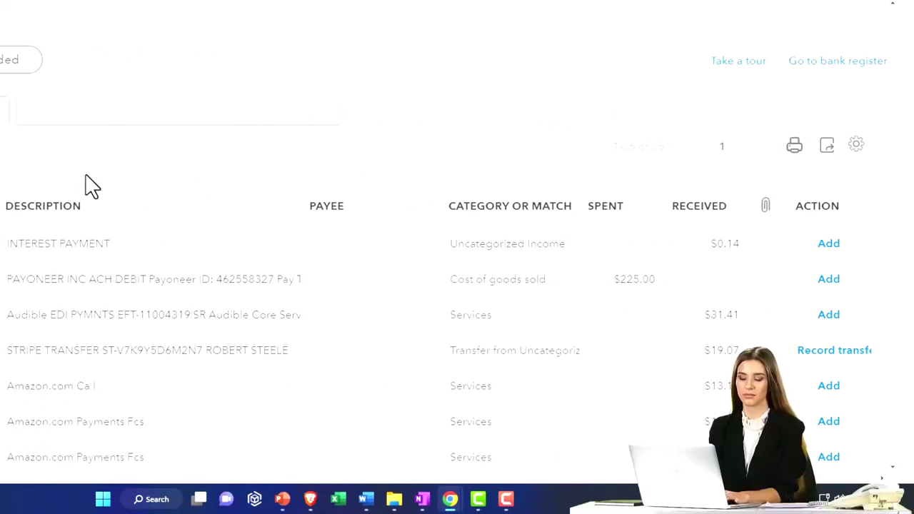
scroll(92, 187, down, 1)
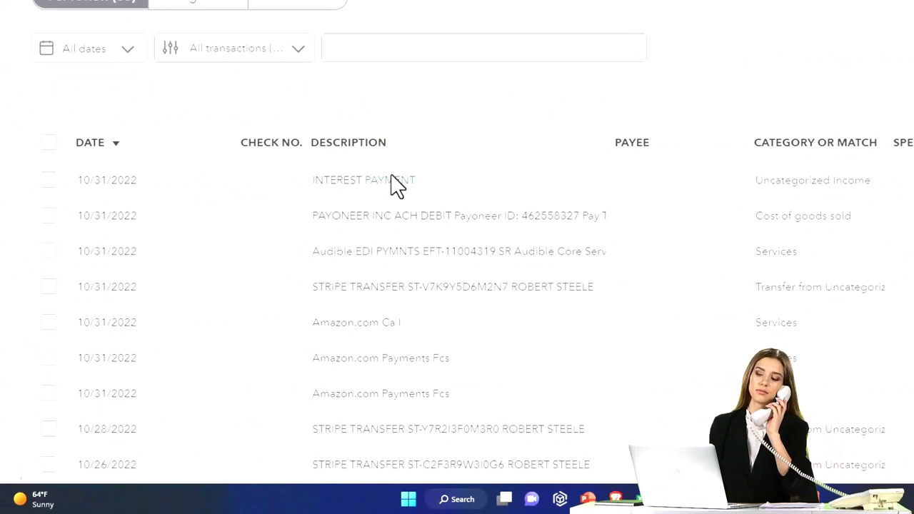
scroll(397, 187, down, 1)
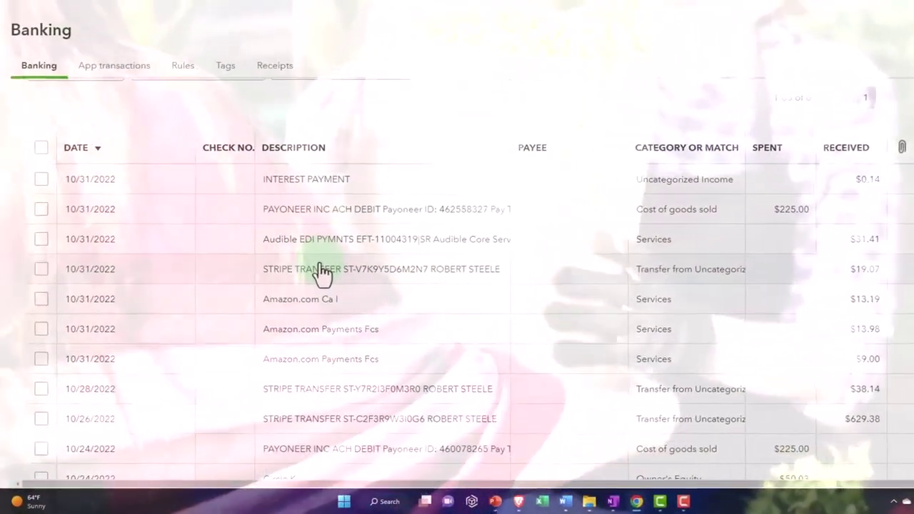
scroll(321, 271, up, 2)
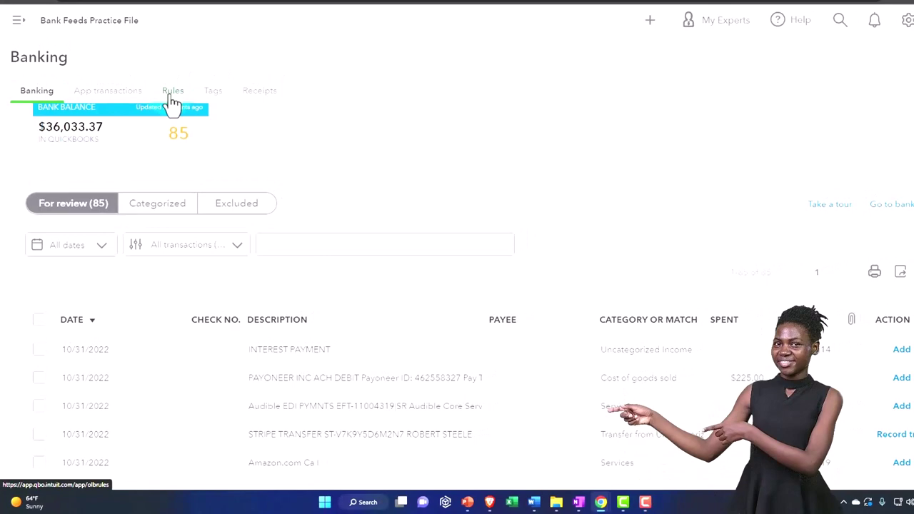
scroll(218, 275, up, 2)
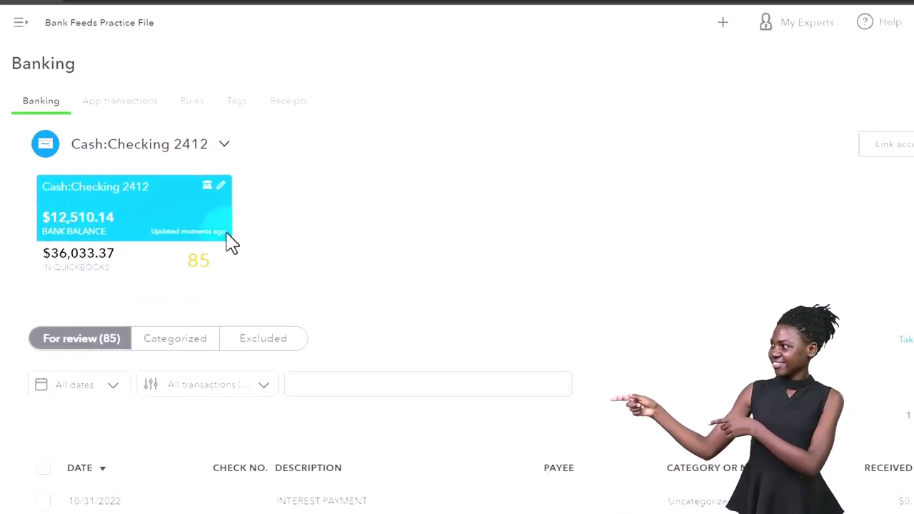
click(245, 160)
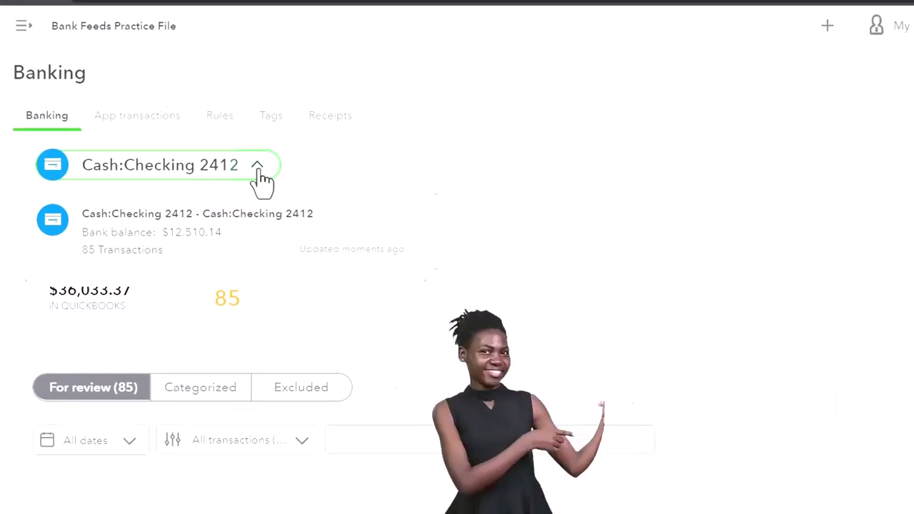
click(257, 167)
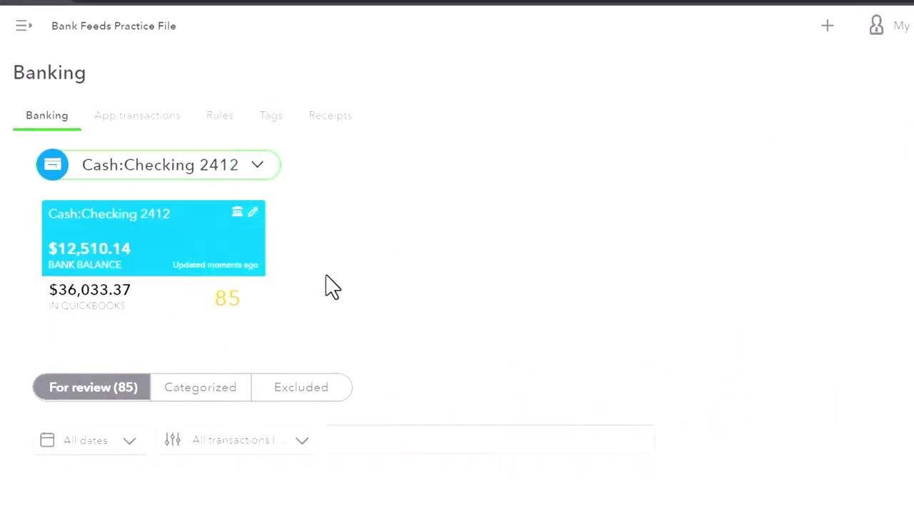
click(257, 240)
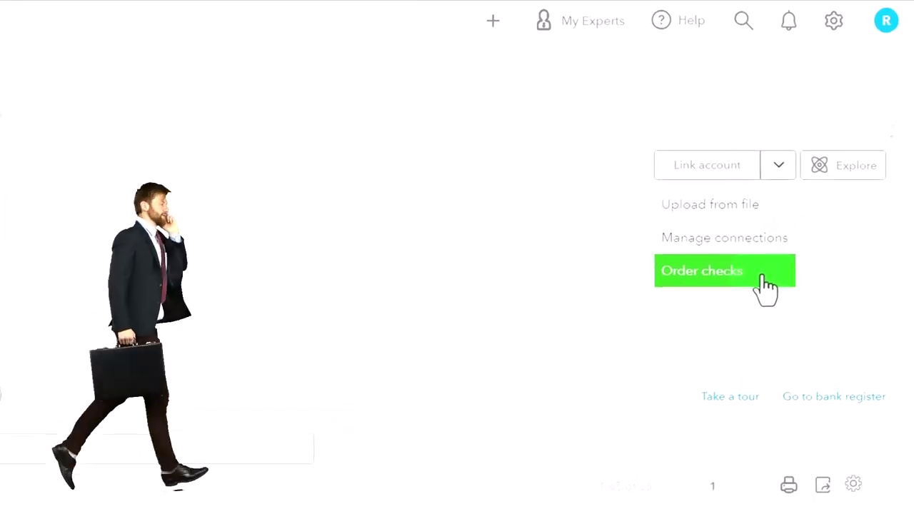
click(762, 275)
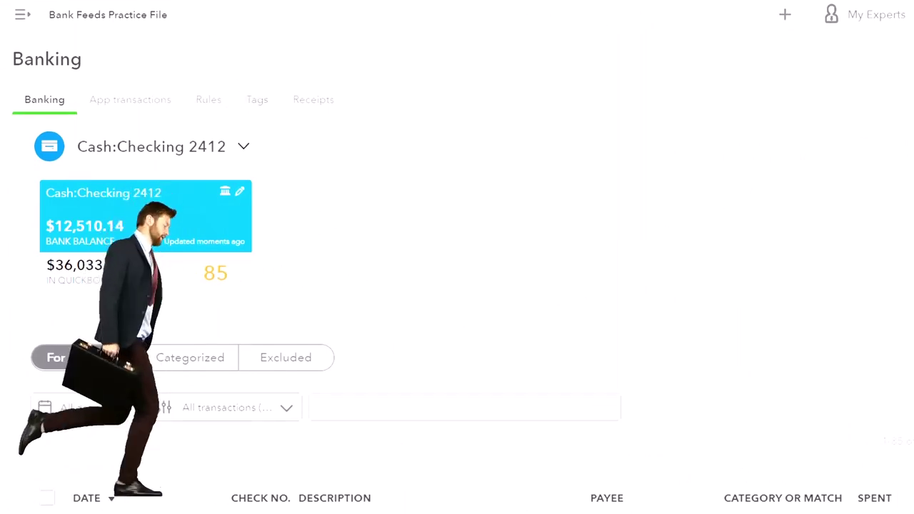
Step: Duplicate the Bank transactions browser tab and move the copy to the first position
right_click(87, 7)
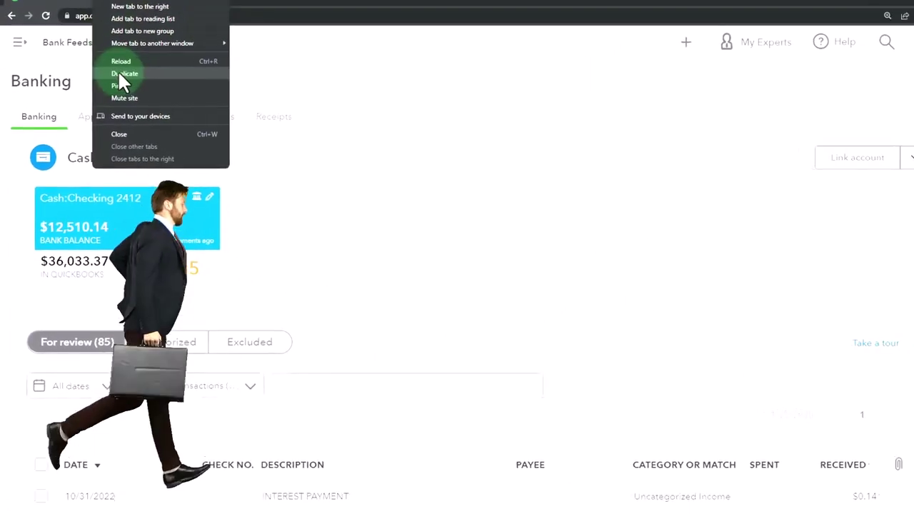
click(114, 81)
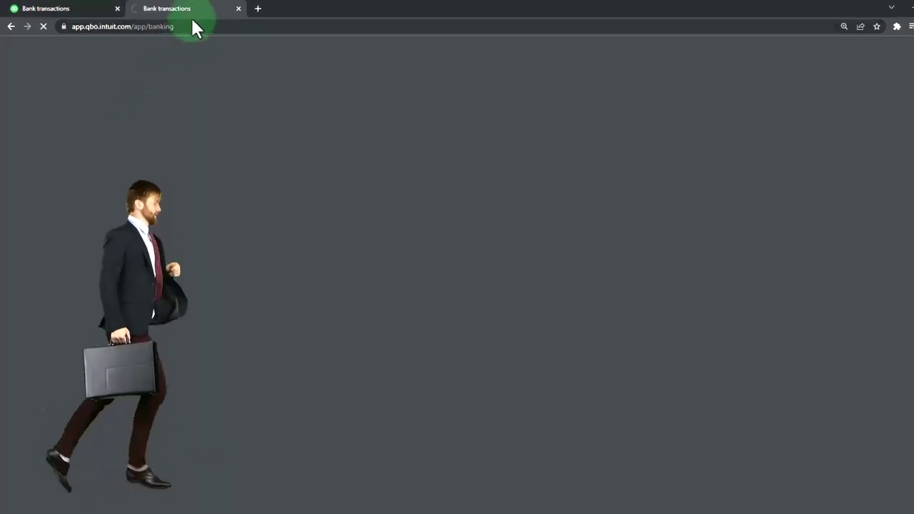
drag(195, 8, 111, 6)
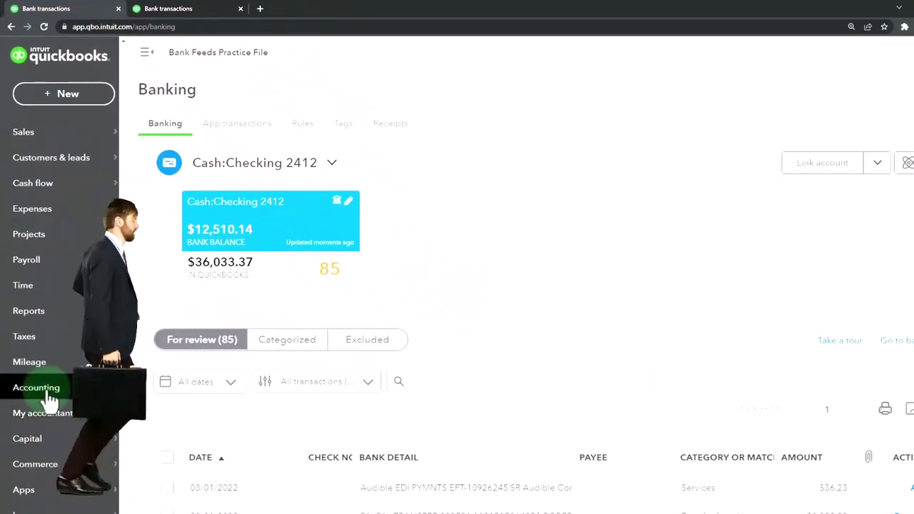
Step: Open Chart of accounts from the Bookkeeping section of the navigation sidebar
click(49, 394)
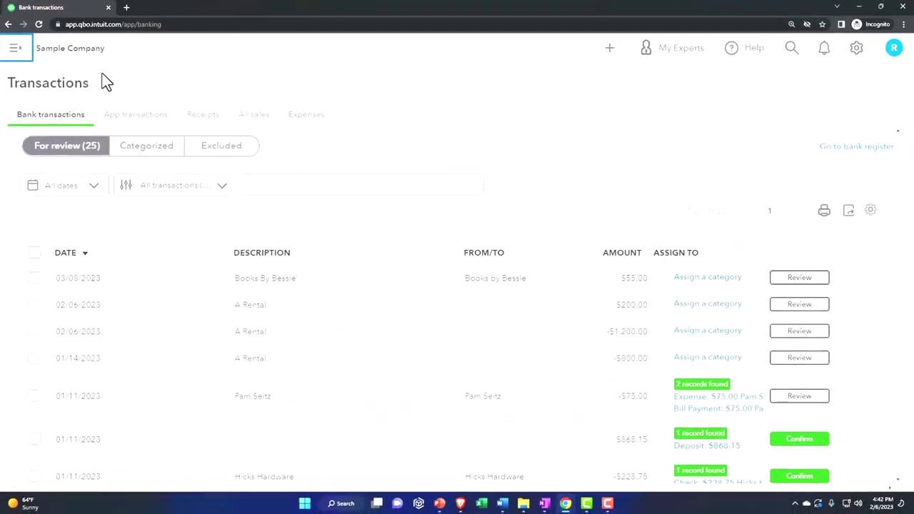
click(15, 48)
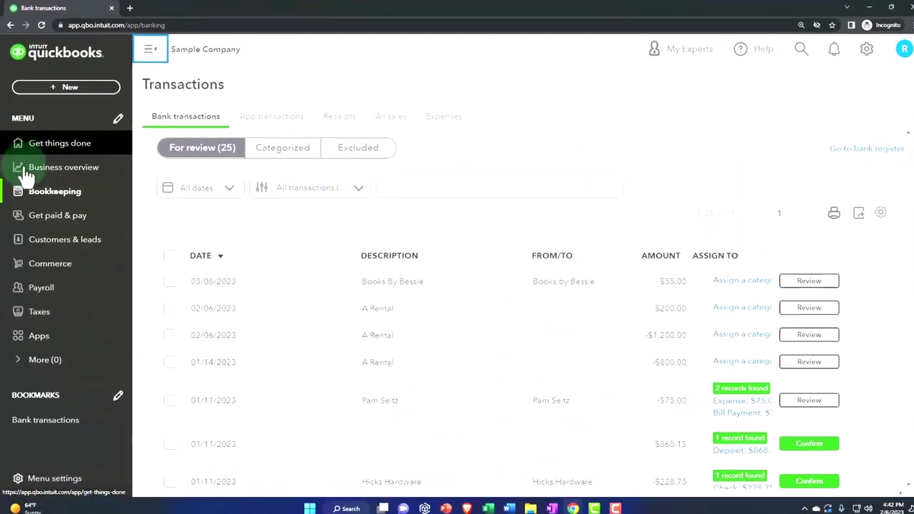
click(35, 194)
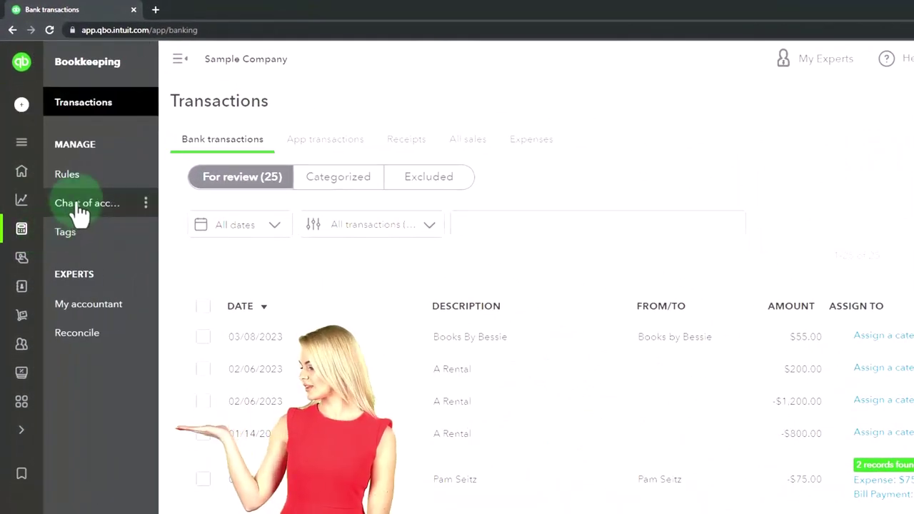
click(76, 206)
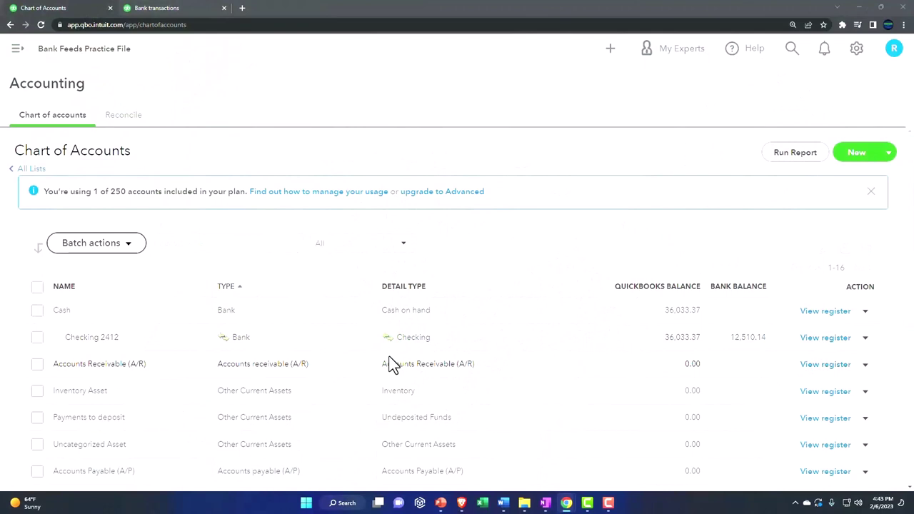
click(827, 342)
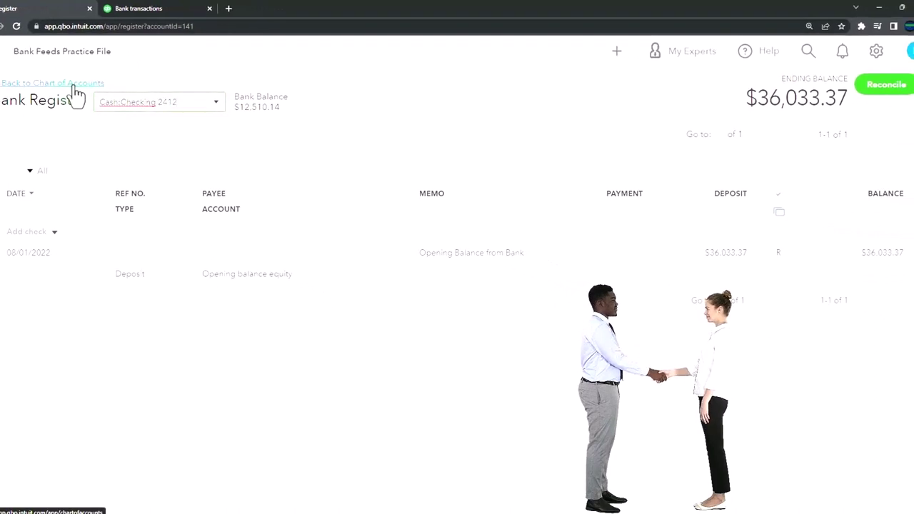
click(74, 85)
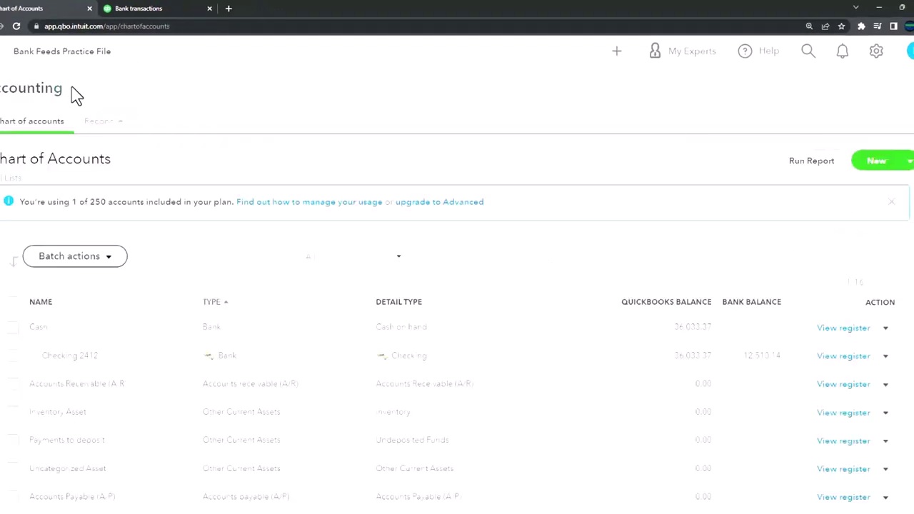
Step: Switch to the Bank transactions tab, view Categorized, then return to For review (85)
click(152, 10)
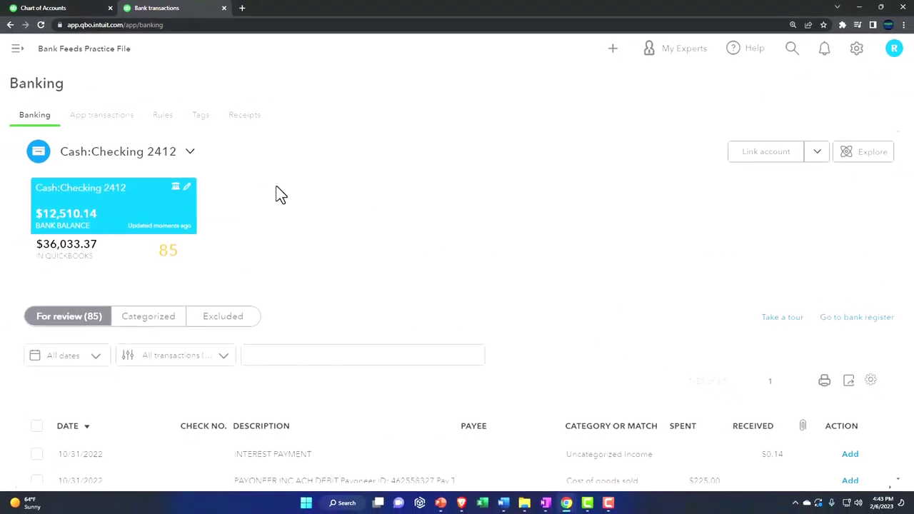
scroll(278, 194, down, 2)
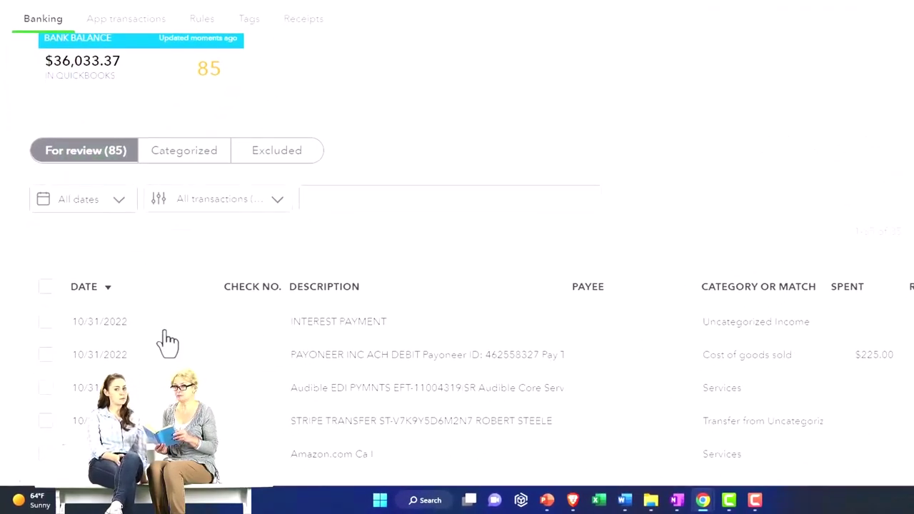
click(179, 151)
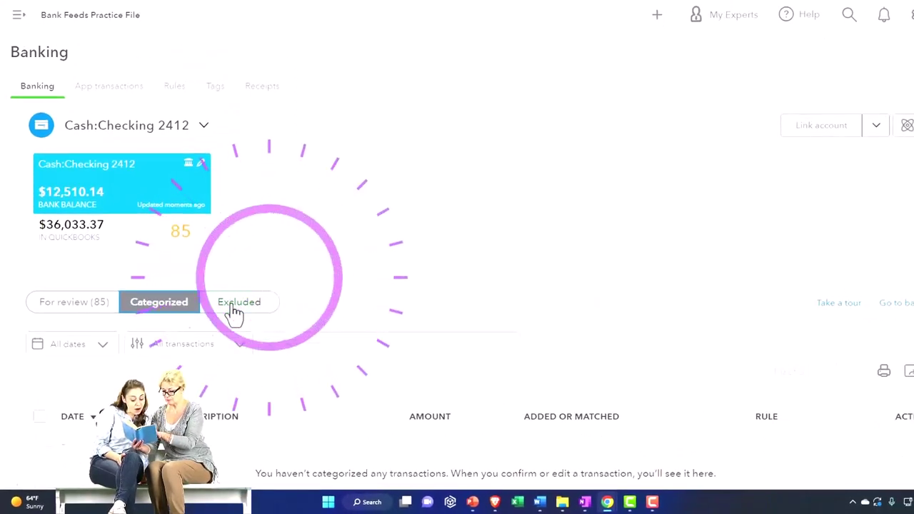
click(76, 298)
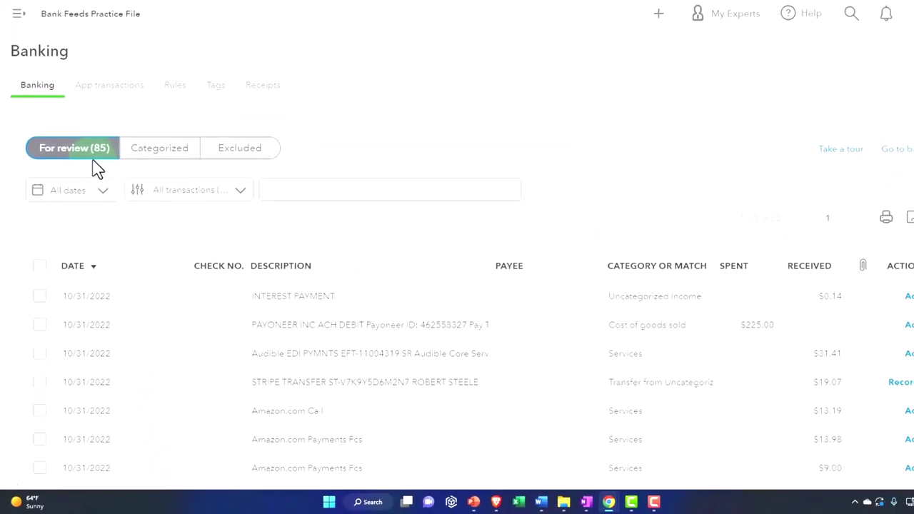
click(156, 151)
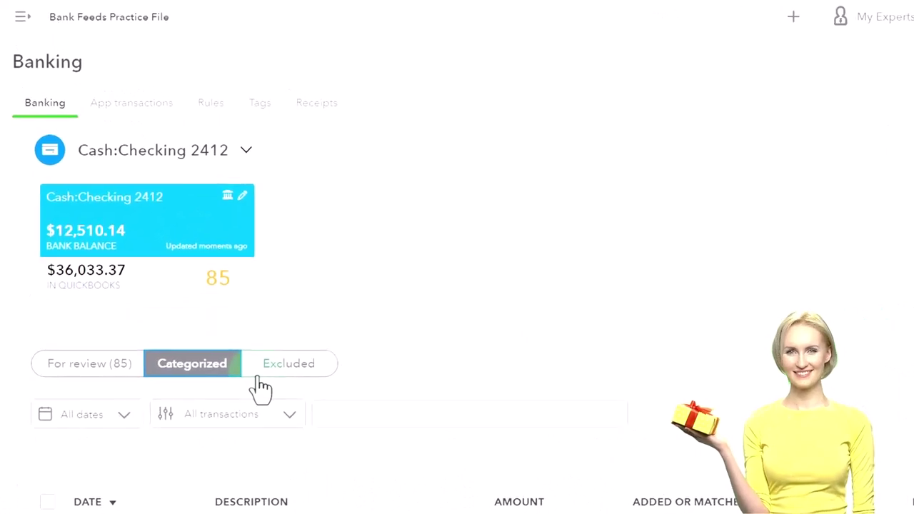
click(107, 368)
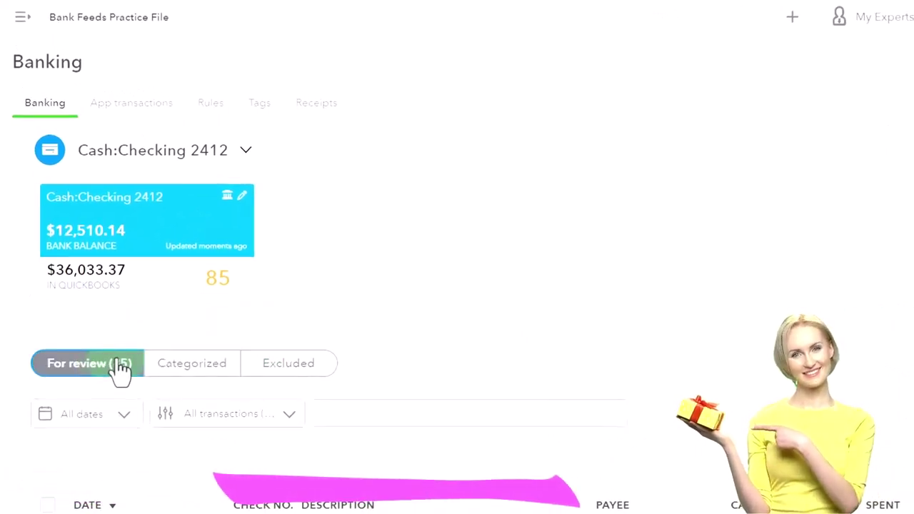
scroll(110, 361, down, 3)
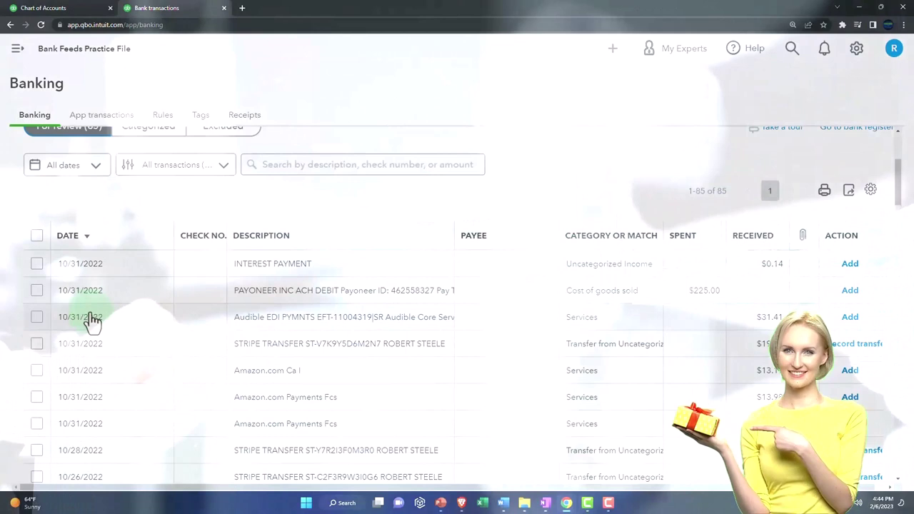
scroll(93, 321, up, 1)
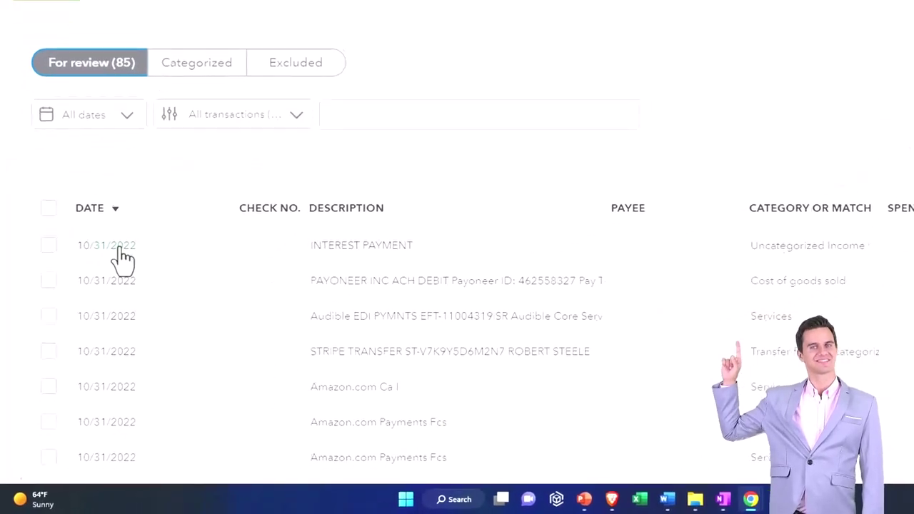
click(125, 246)
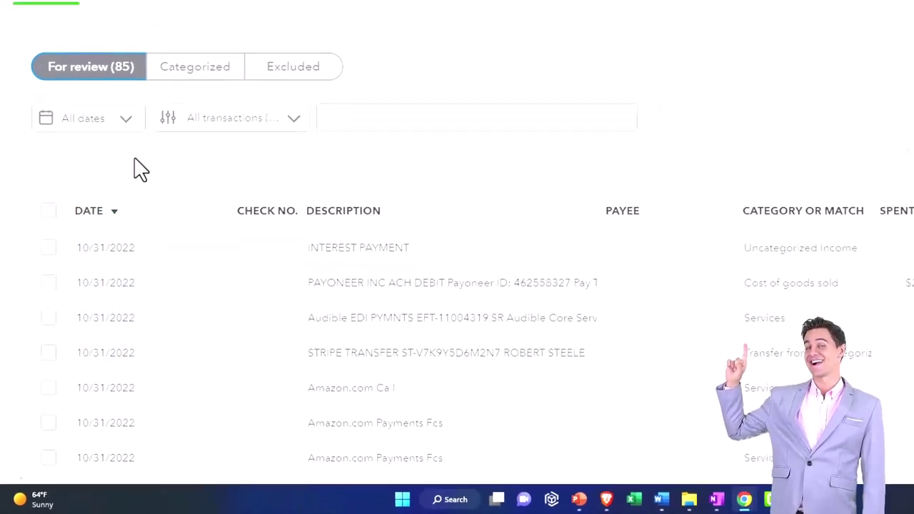
click(127, 121)
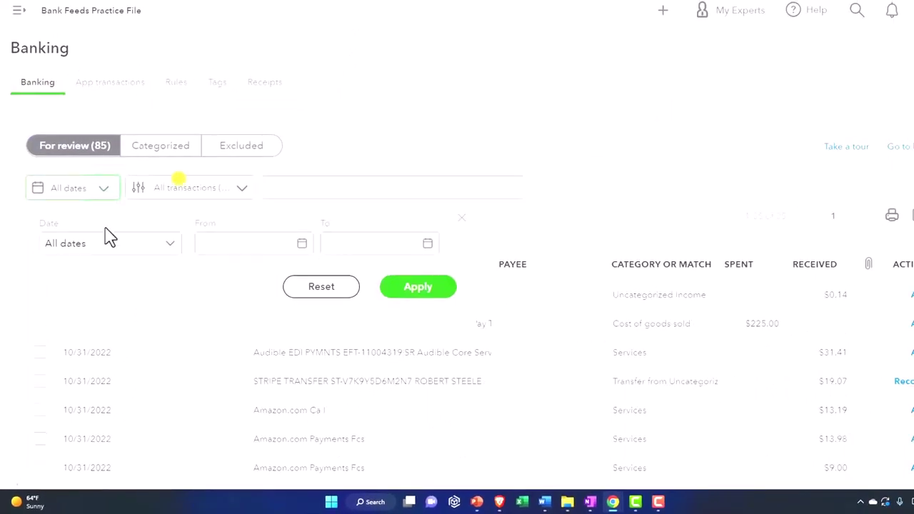
click(175, 257)
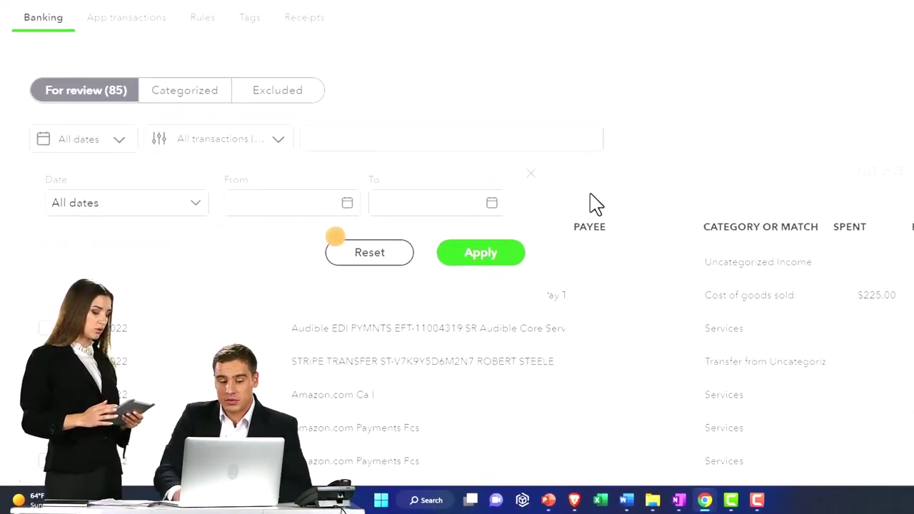
click(530, 176)
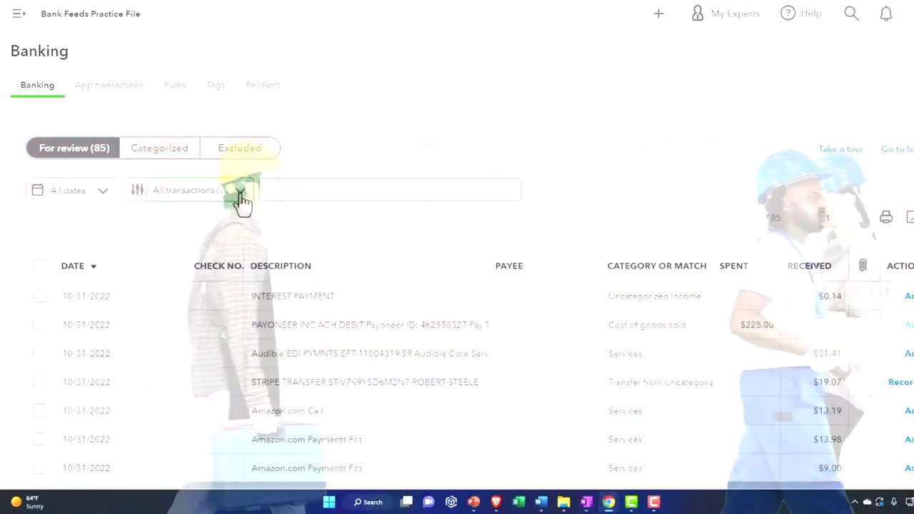
click(241, 194)
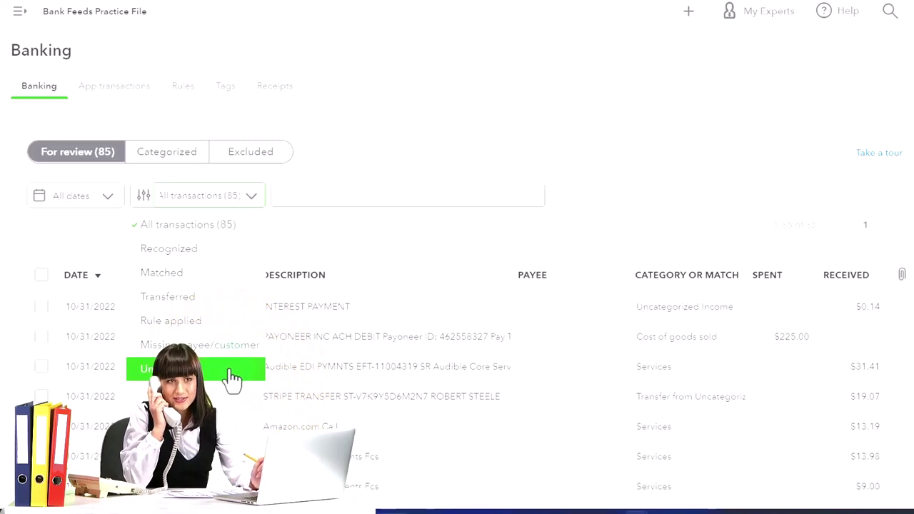
click(426, 238)
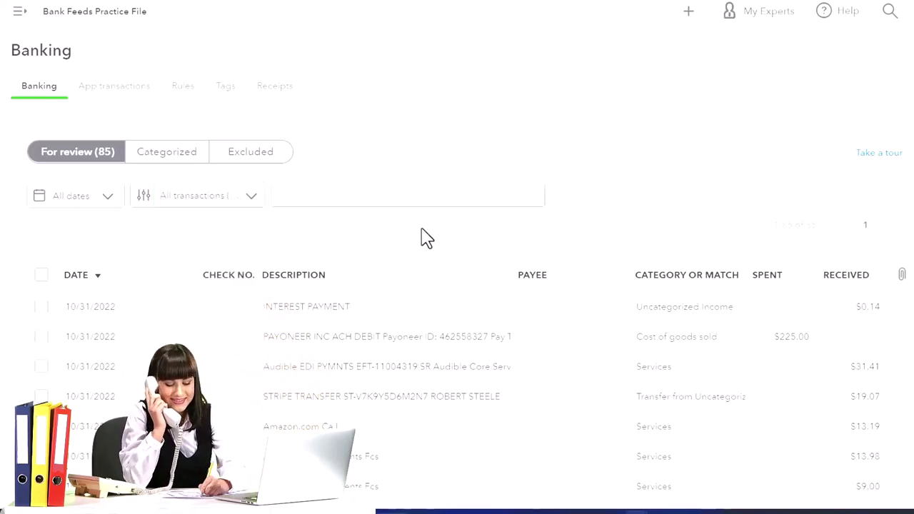
click(381, 197)
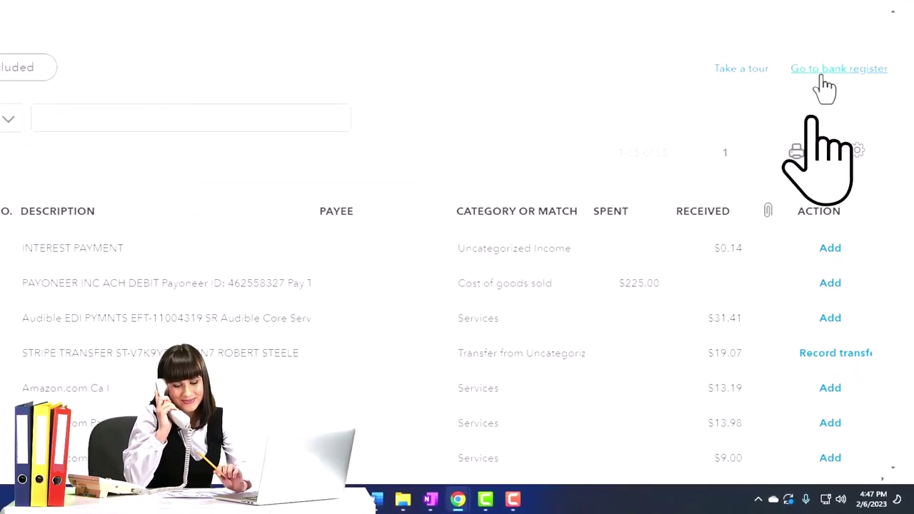
click(822, 79)
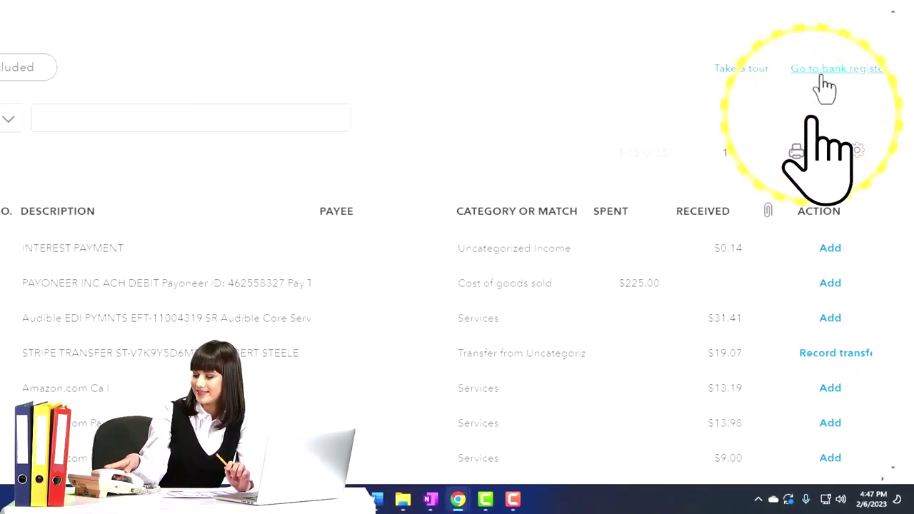